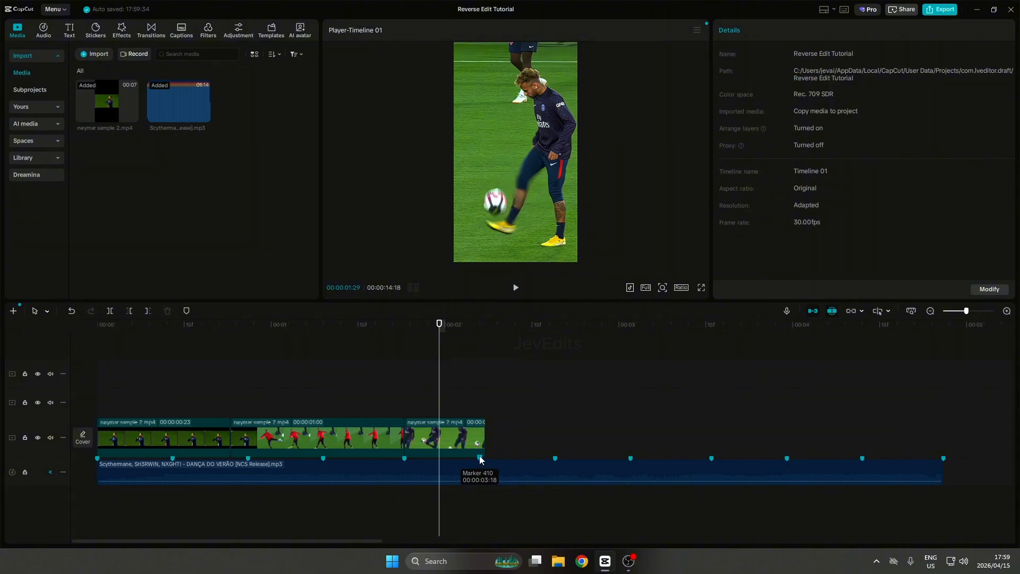
- Trim the end of the third video clip back to the beat marker and set its speed to 0.3x
click(481, 437)
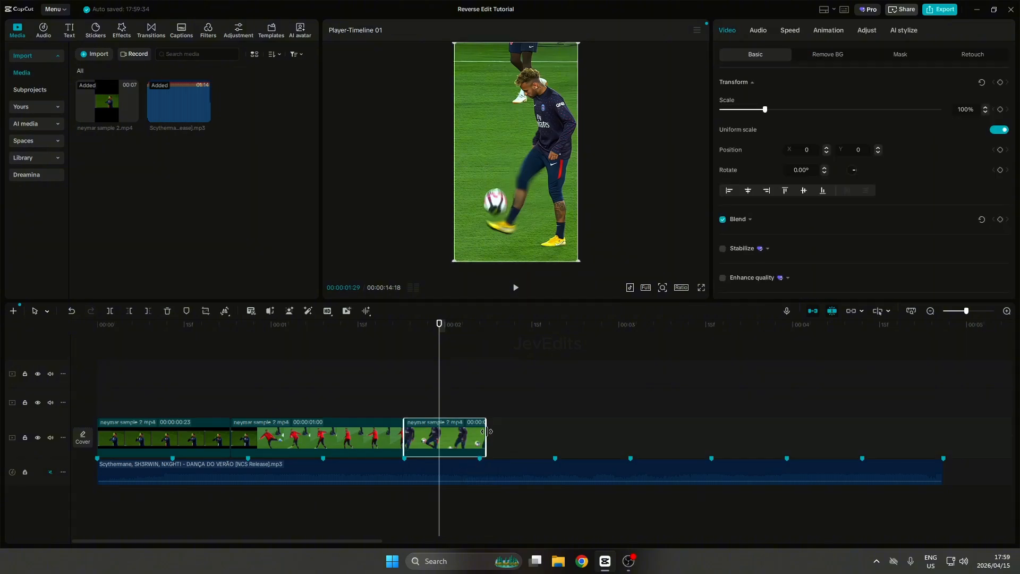
drag(485, 431, 479, 431)
click(792, 33)
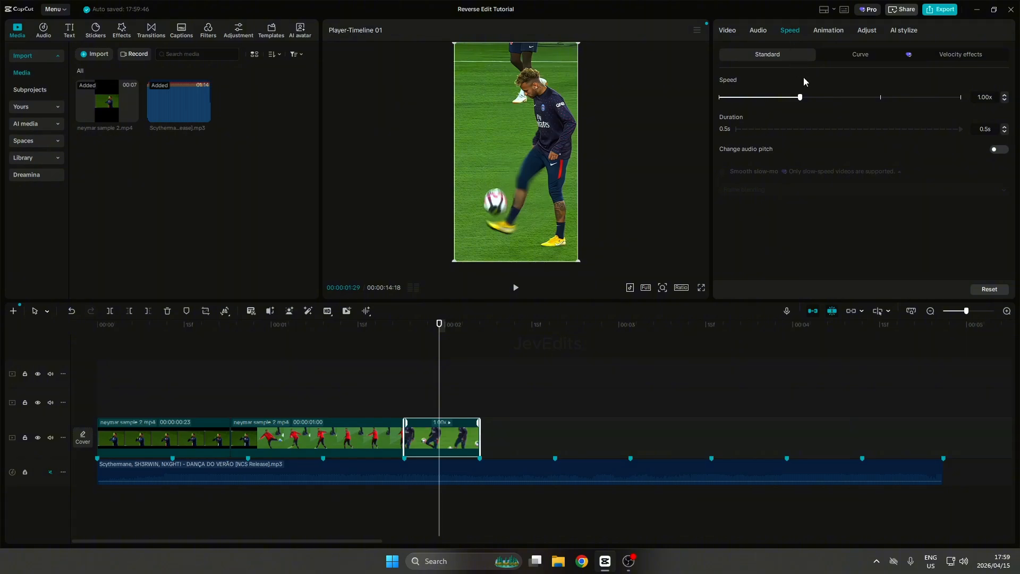
drag(990, 98, 967, 100)
text(0.3x)
key(Return)
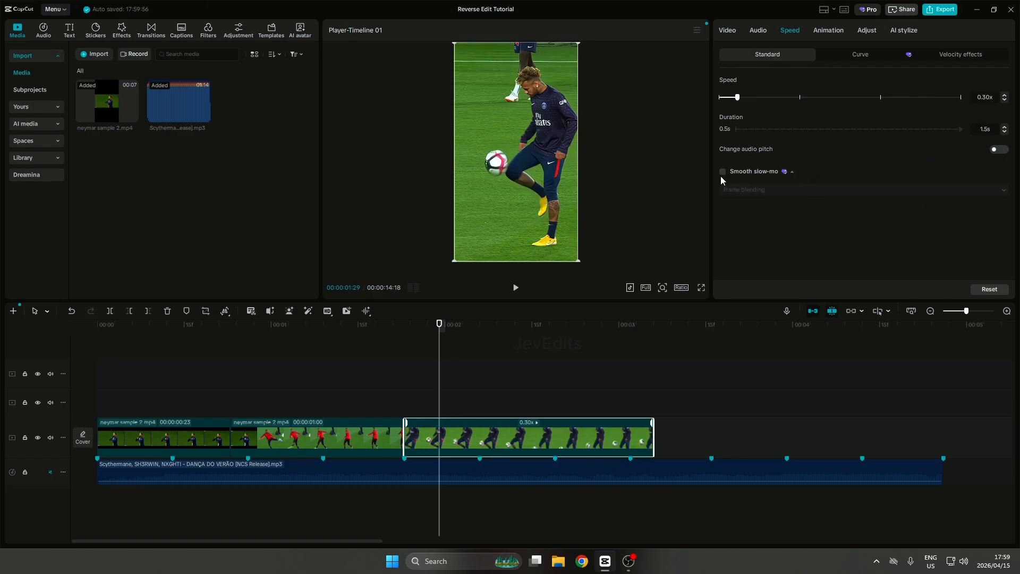
- Enable smooth slow-mo on the slowed clip using the Optical flow method
click(722, 172)
click(744, 188)
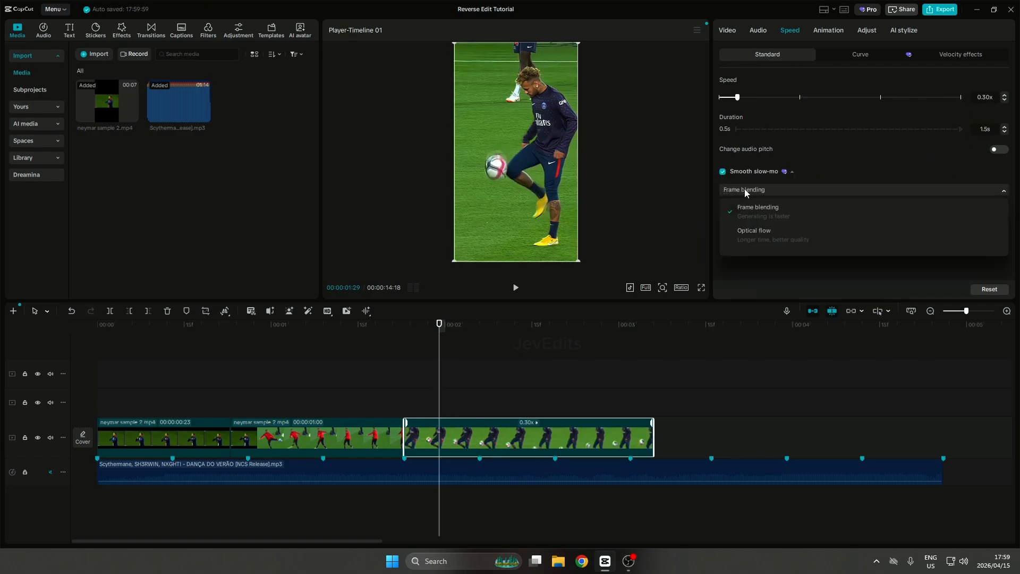
click(754, 231)
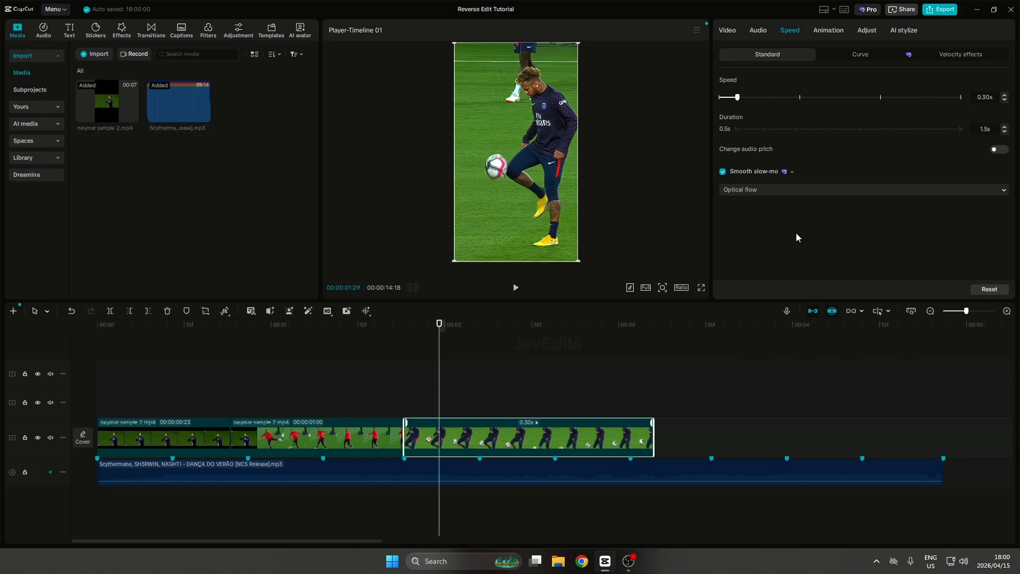
- Play back the slowed third clip to check its motion
click(415, 396)
key(space)
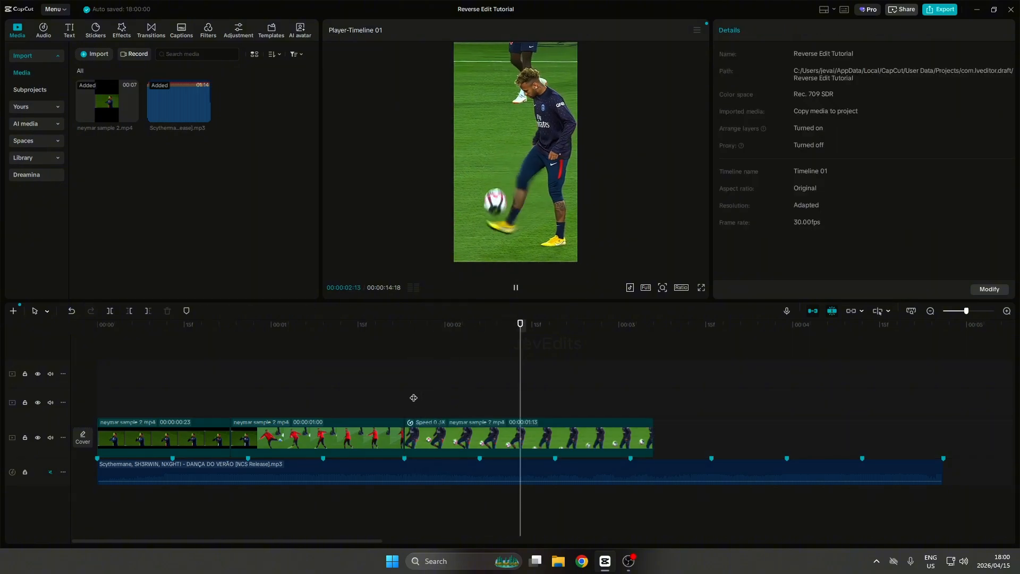
key(space)
click(414, 398)
key(space)
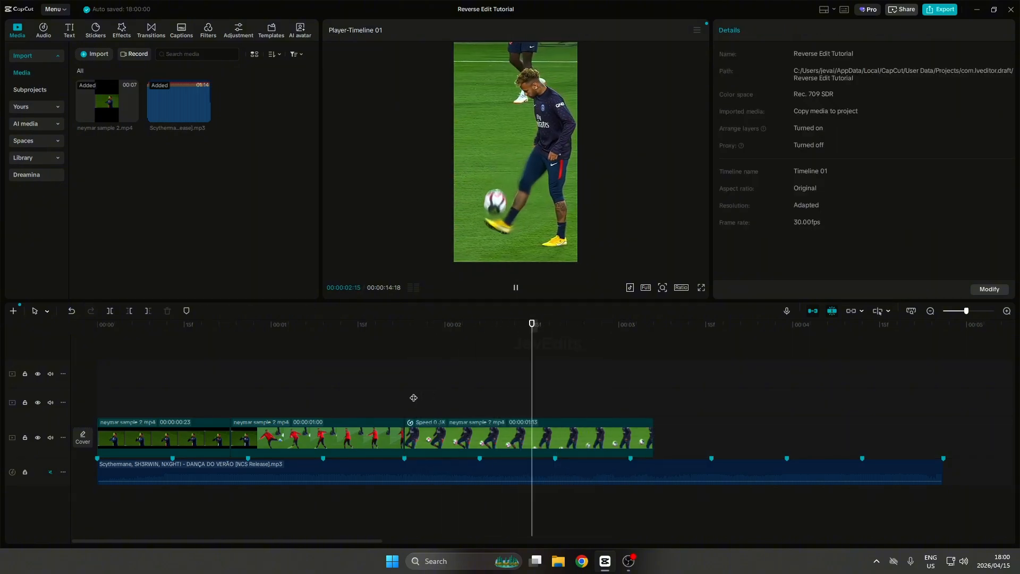
key(space)
- Convert the slowed third clip into a compound clip and apply a Custom speed curve to it
click(478, 430)
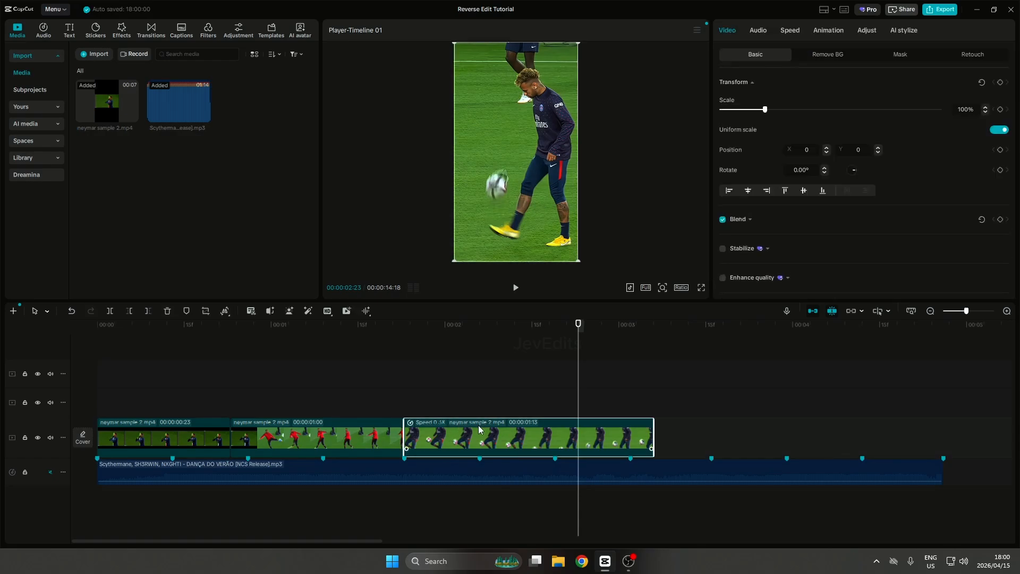
key(alt+g)
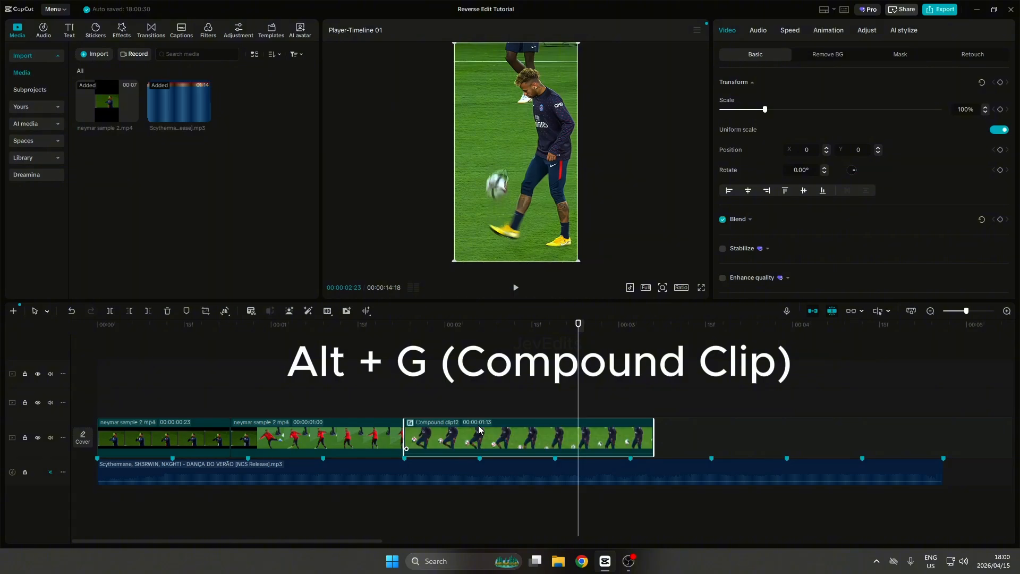
click(786, 31)
click(844, 60)
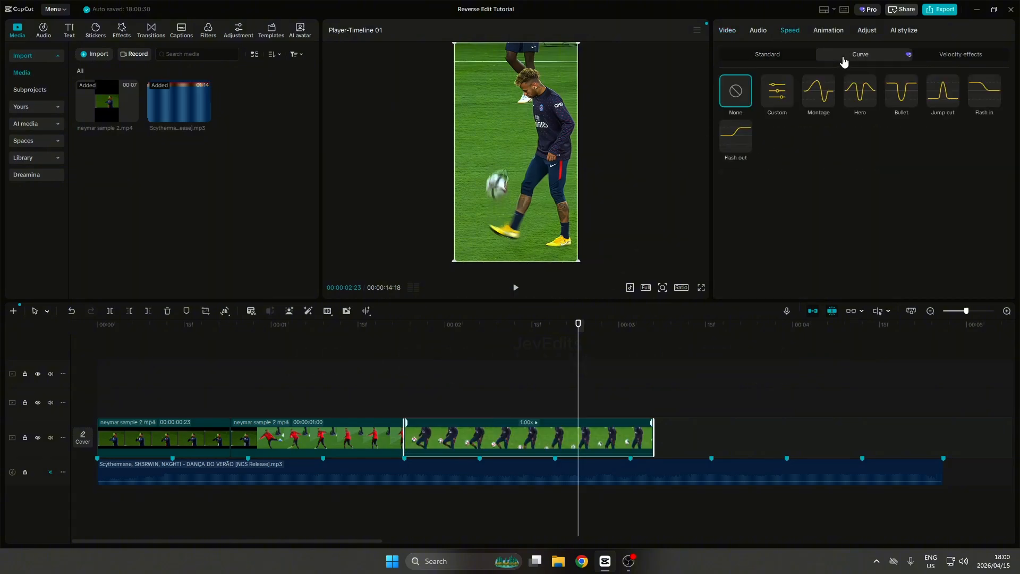
click(775, 90)
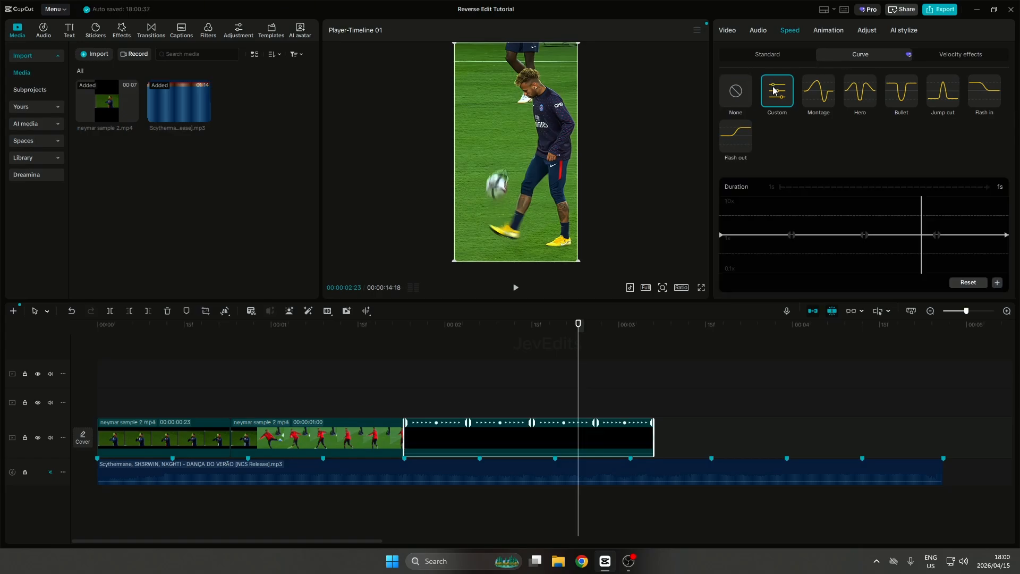
- Delete the speed curve's three middle points and raise its start point halfway towards 10x so the clip ends at the next beat marker
click(792, 234)
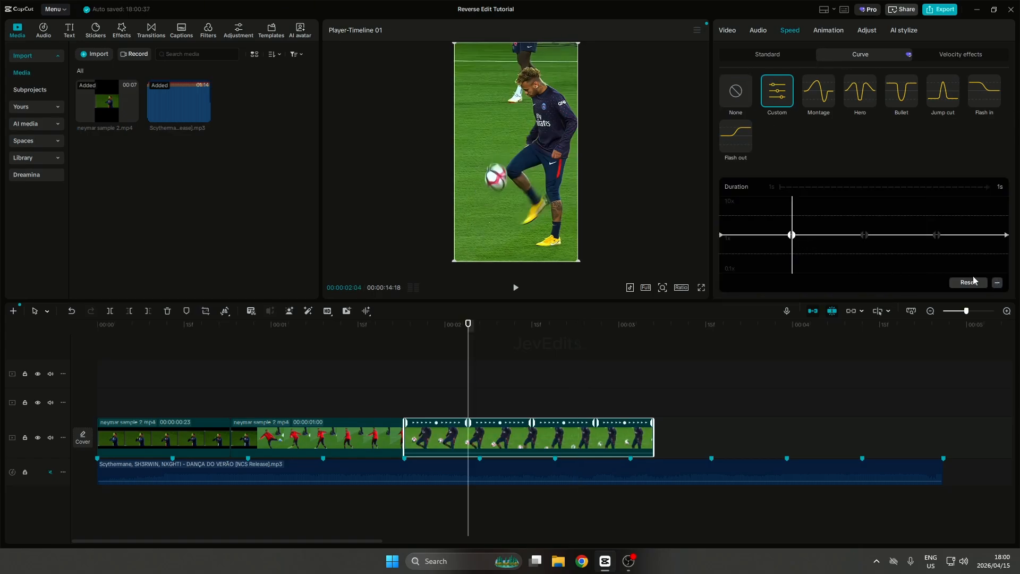
click(998, 286)
click(864, 234)
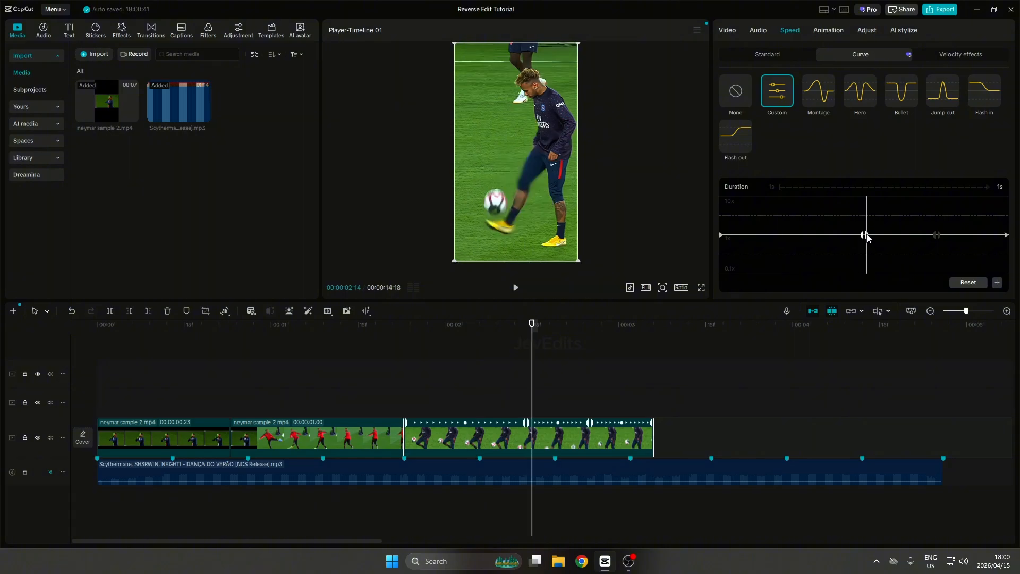
click(997, 284)
click(937, 234)
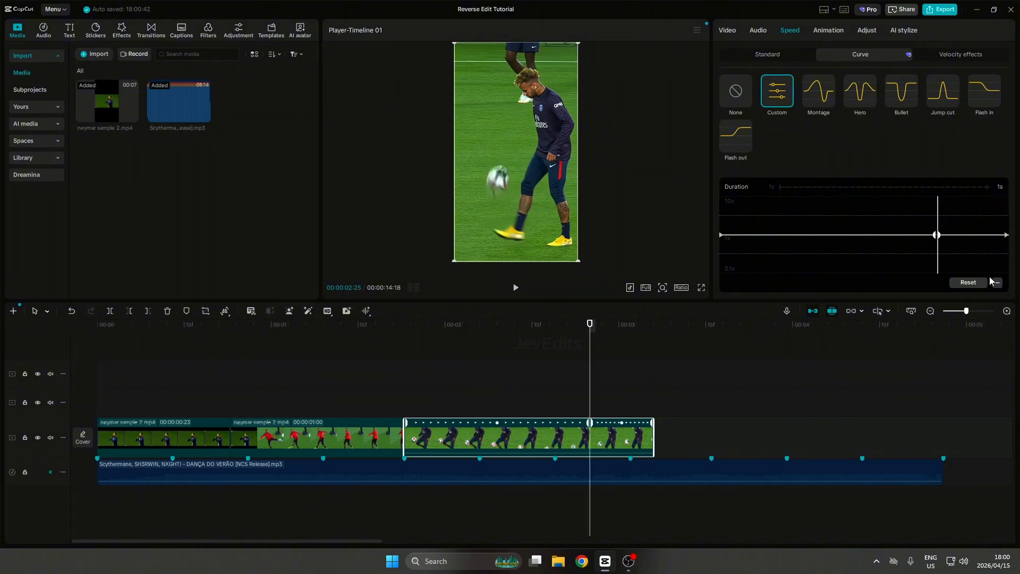
click(998, 283)
drag(721, 238, 723, 215)
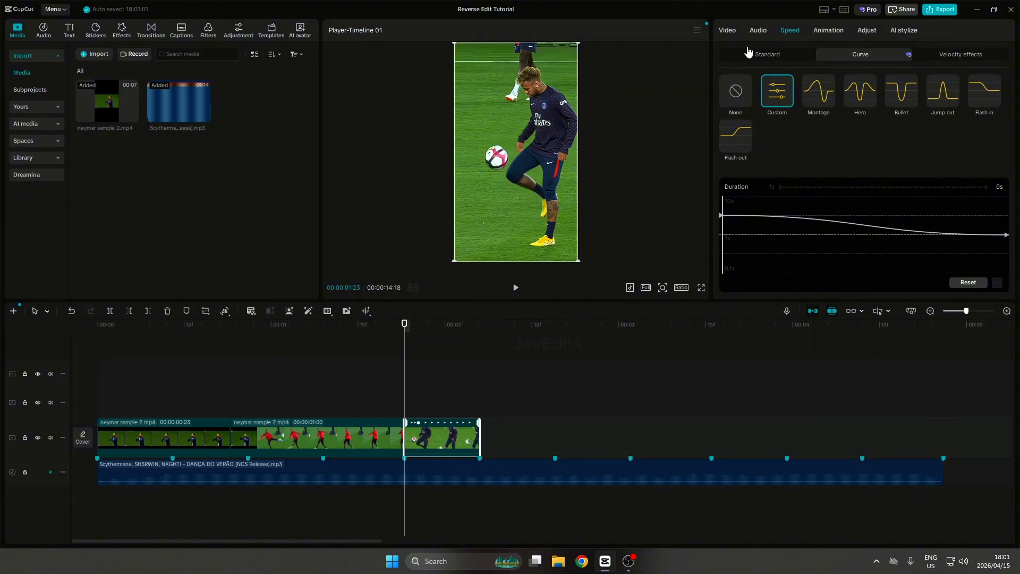
- Keyframe the compound clip's scale from 100% at its start to 132%, with the second keyframe moved to the clip's end
click(733, 29)
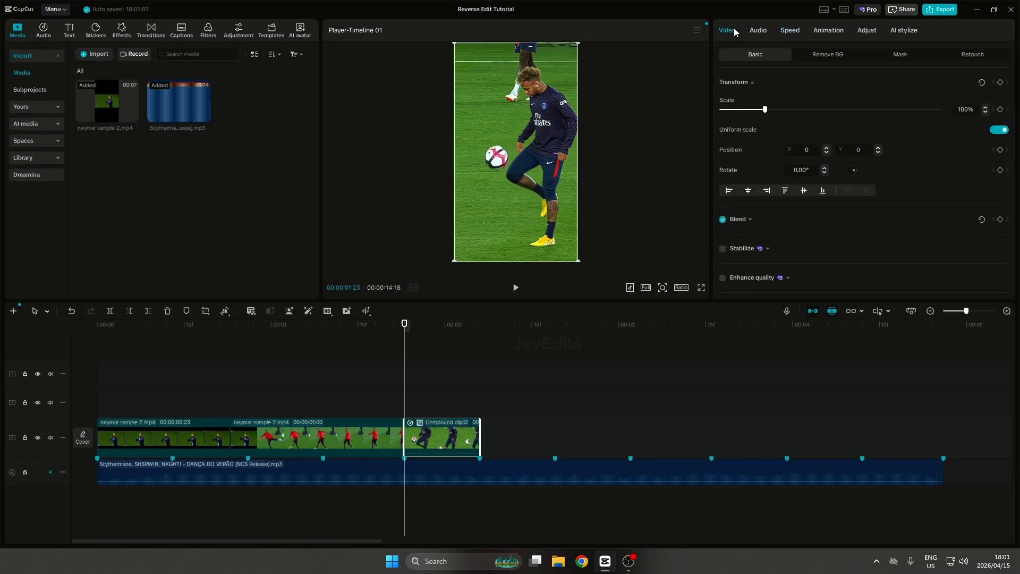
click(1001, 109)
click(429, 400)
drag(429, 400, 473, 405)
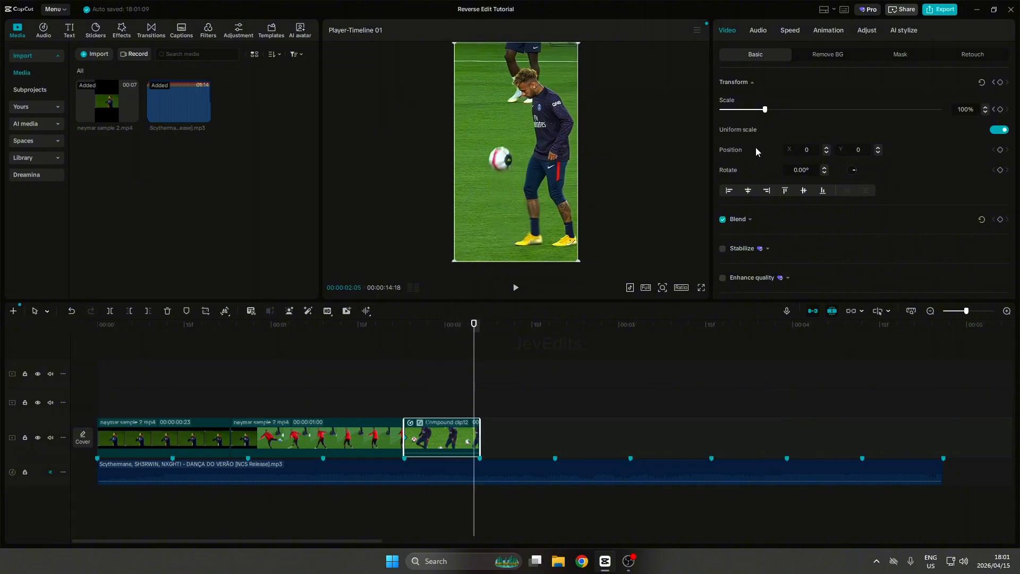
drag(766, 110, 780, 111)
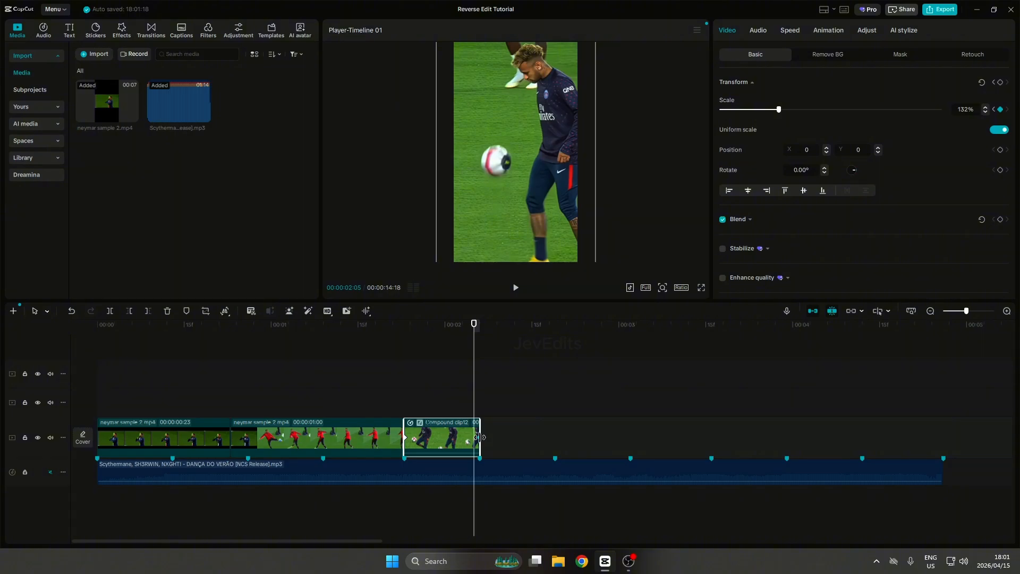
drag(475, 438, 480, 437)
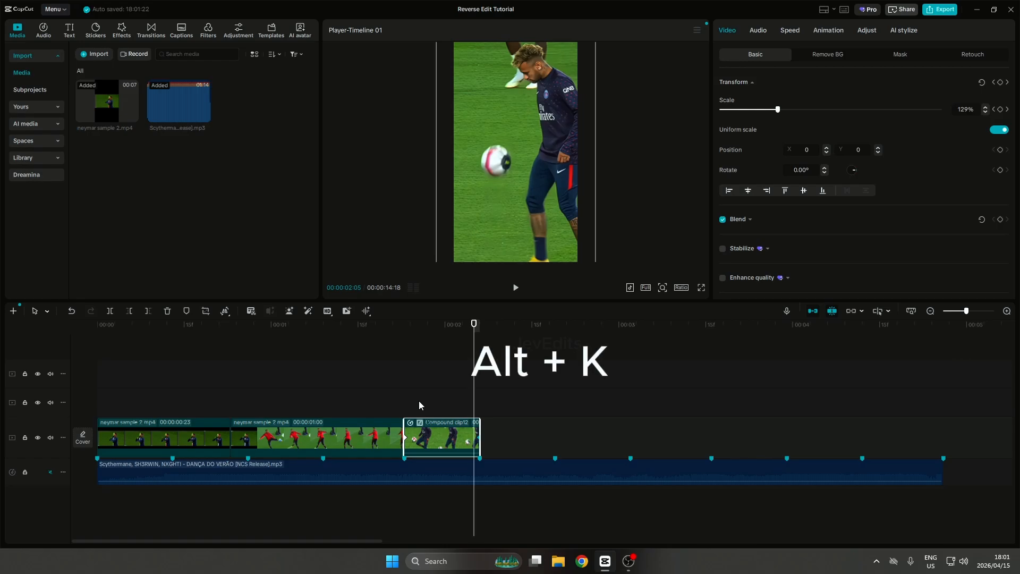
- Apply the Cubic Out preset curve to the compound clip's scale keyframes and close the keyframe graph
key(alt+k)
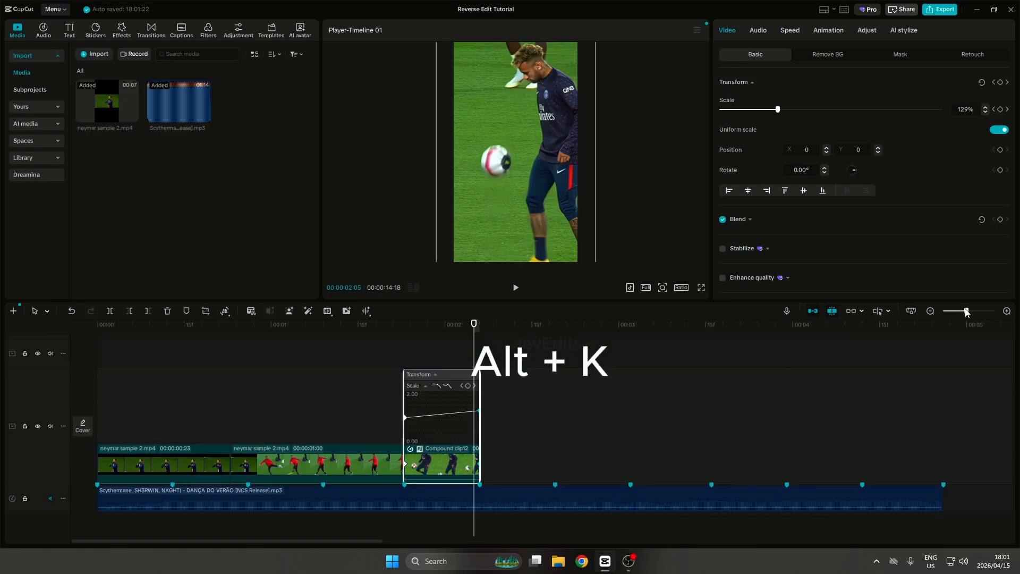
drag(967, 311, 970, 311)
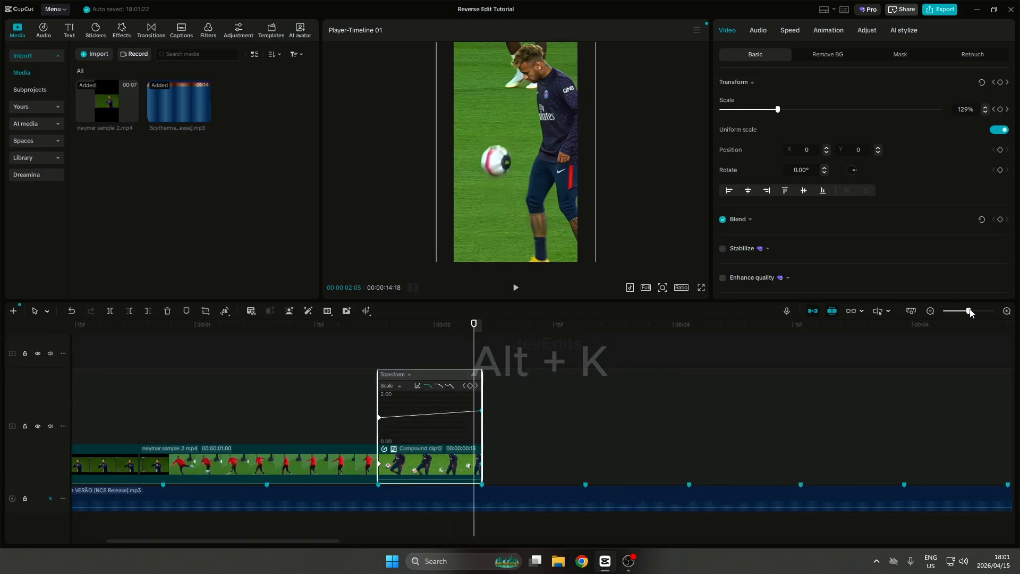
click(419, 387)
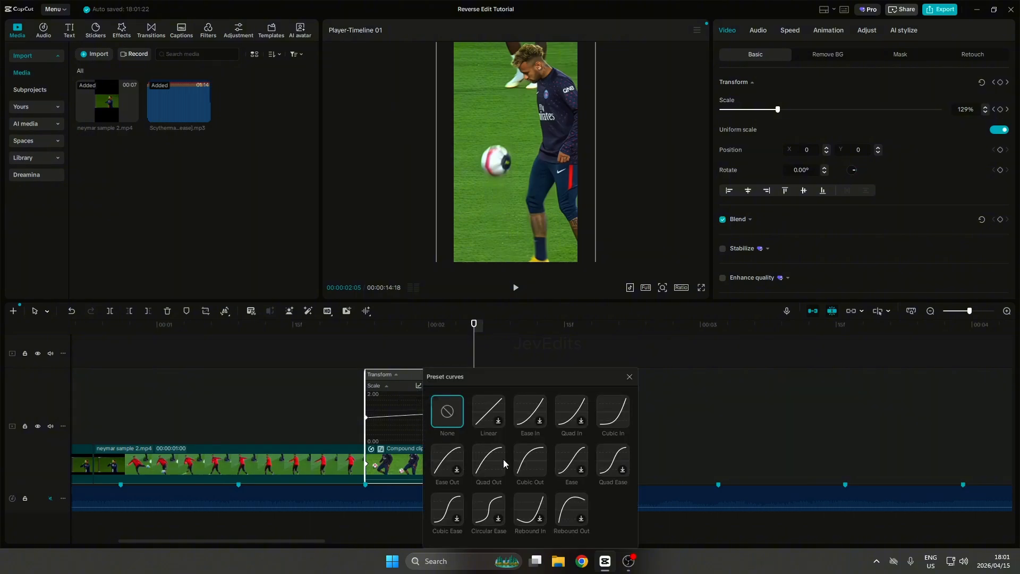
click(528, 462)
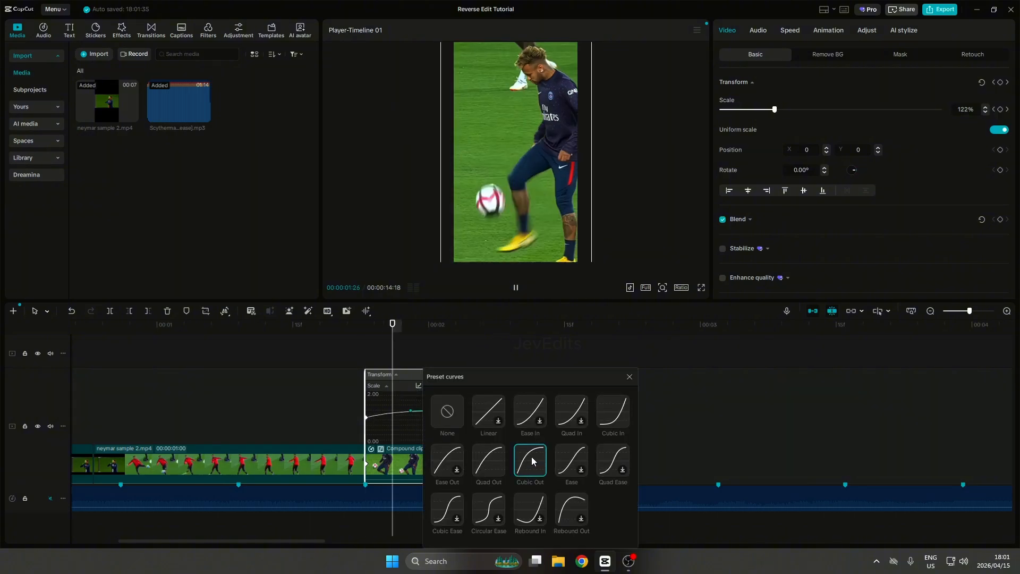
click(629, 377)
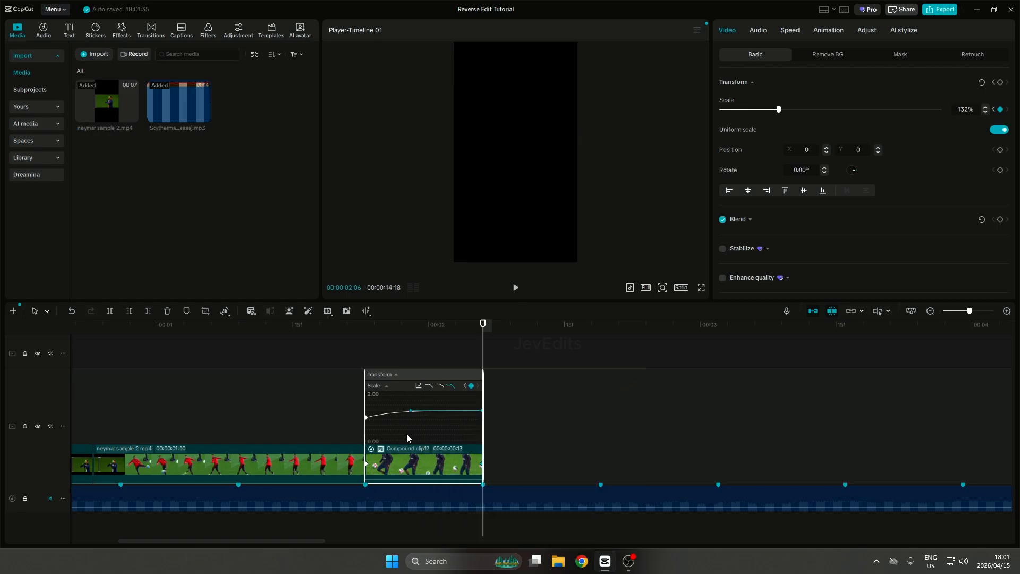
key(alt+k)
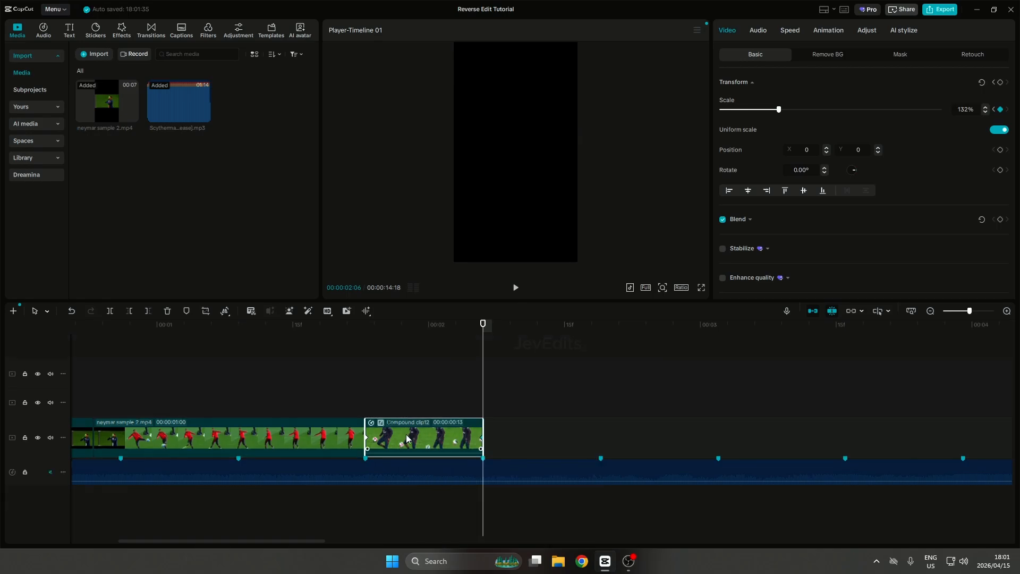
- Nest the zoomed clip into a new compound clip and place a duplicate directly after it on the same track
click(393, 396)
click(399, 429)
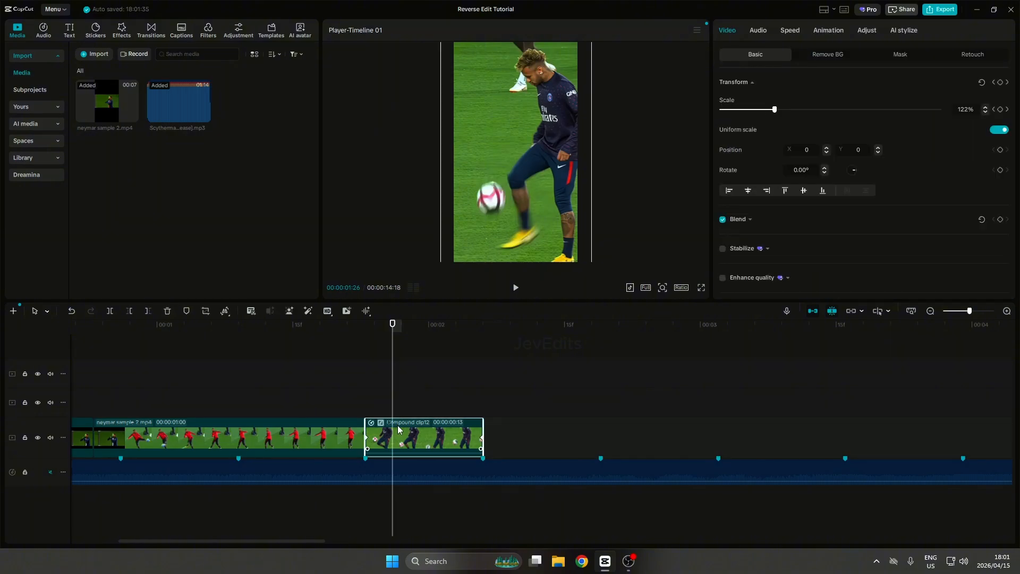
key(alt+g)
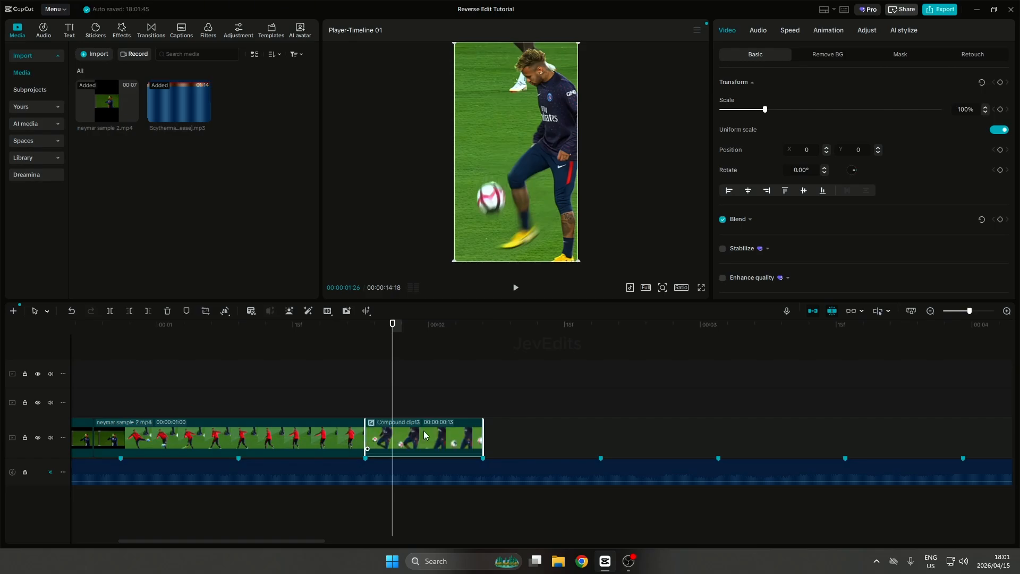
drag(414, 433, 532, 441)
- Reverse the duplicated compound clip at the end of the video track
click(499, 401)
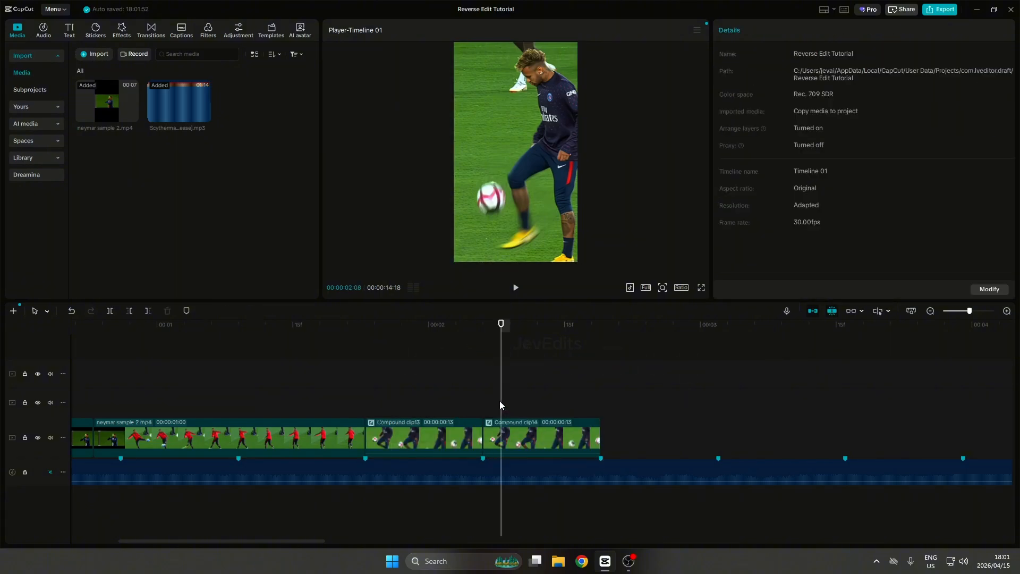
click(508, 425)
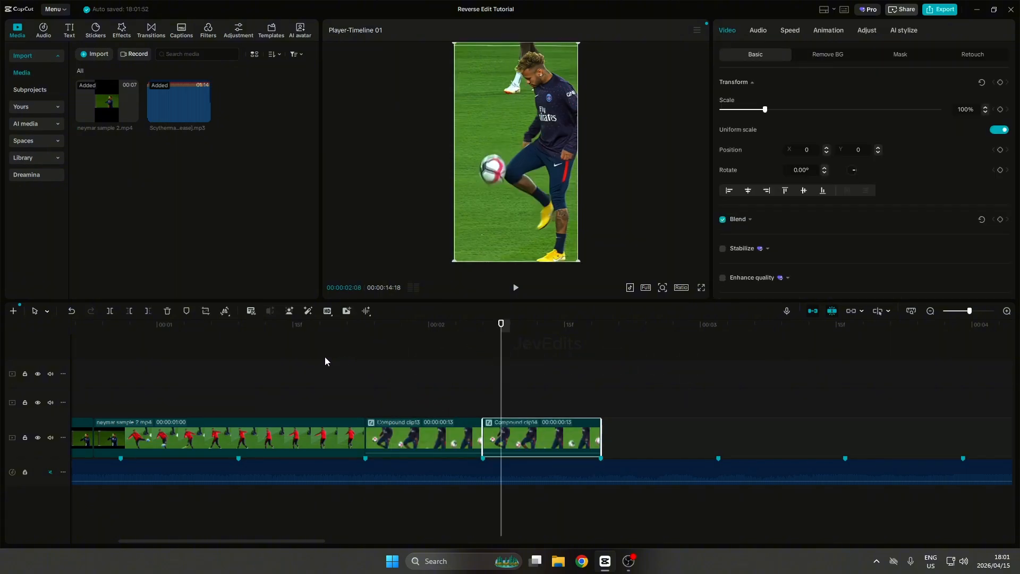
click(227, 312)
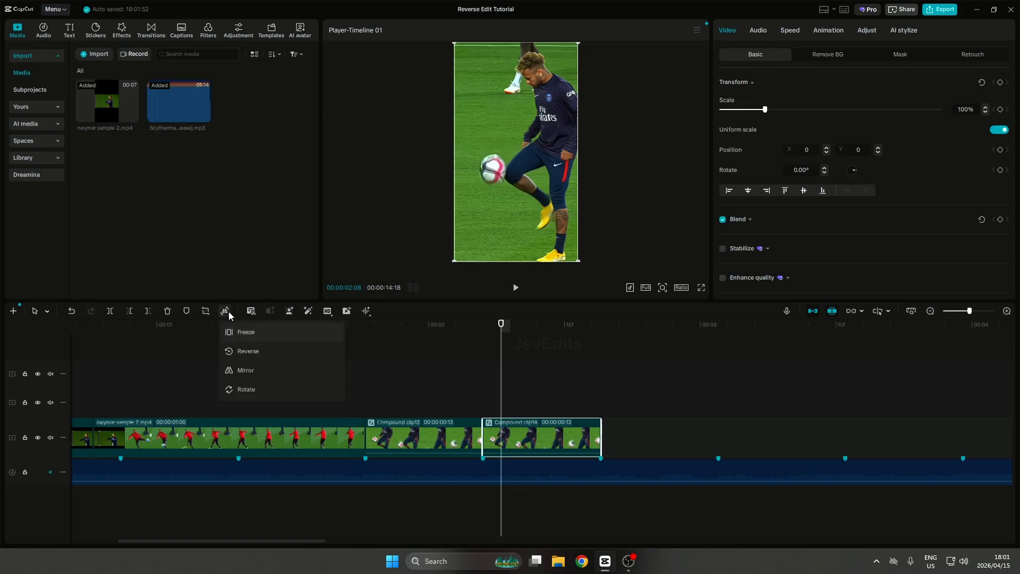
click(244, 353)
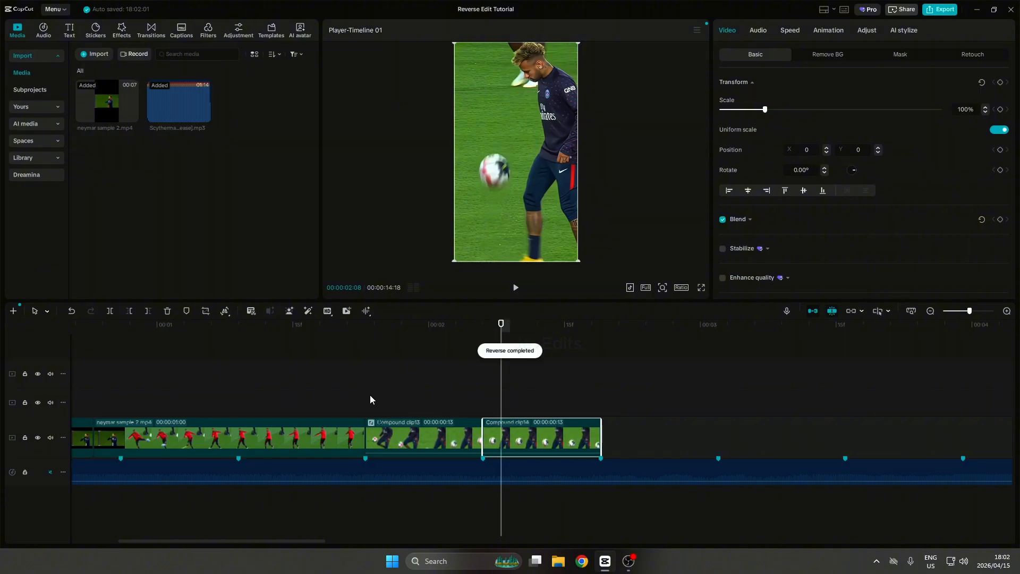
- Play back the forward compound clip and its reversed copy from the start of the forward clip
click(366, 398)
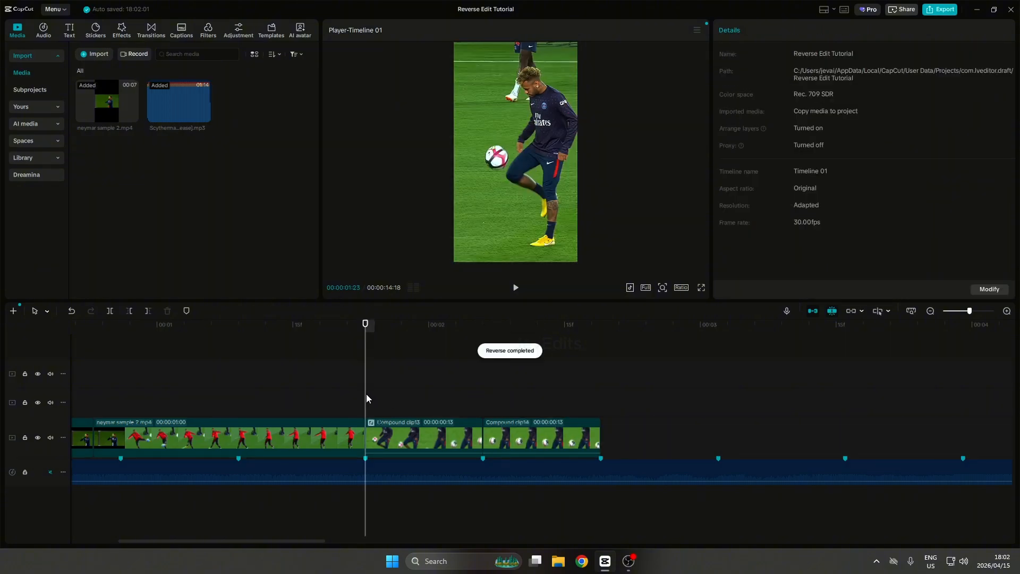
key(space)
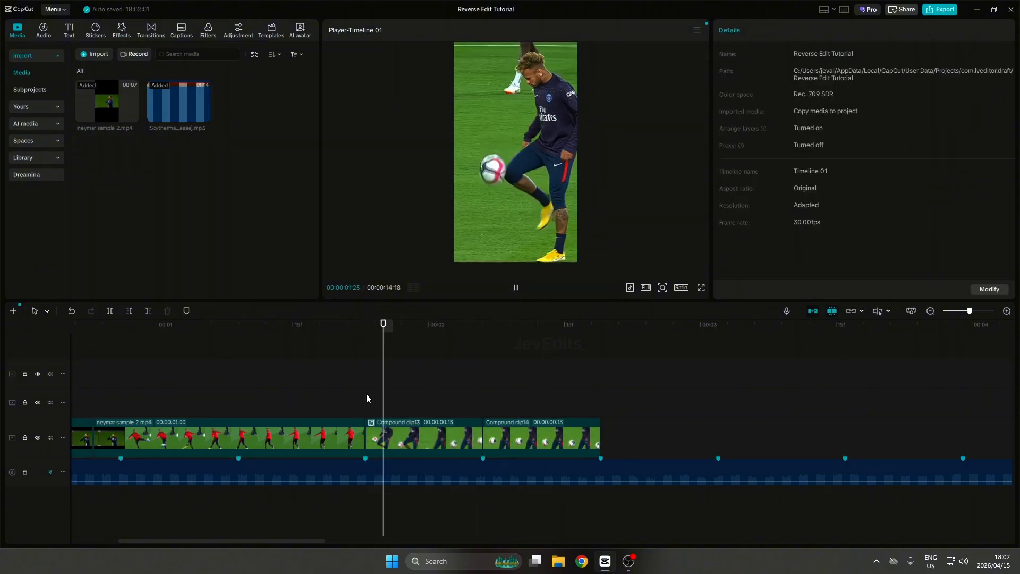
click(366, 396)
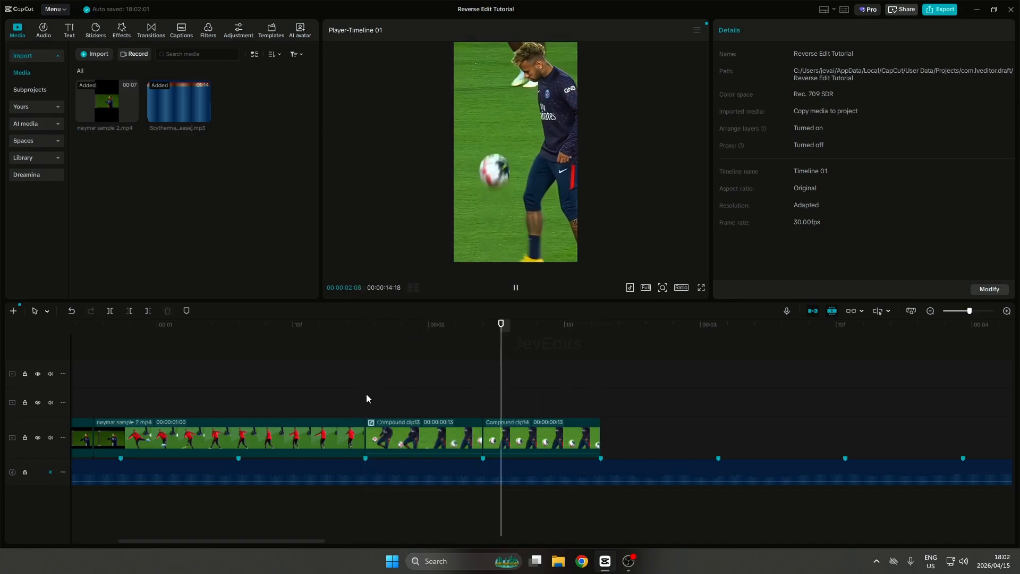
key(space)
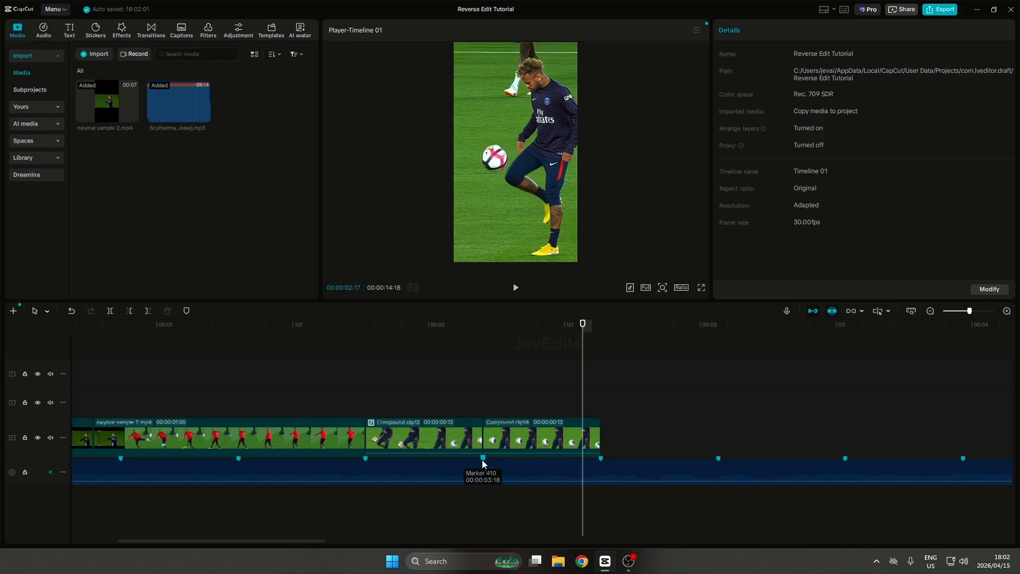
- Combine the forward clip and its reversed copy into one compound clip and set its standard speed to 2.00x
drag(502, 409, 444, 431)
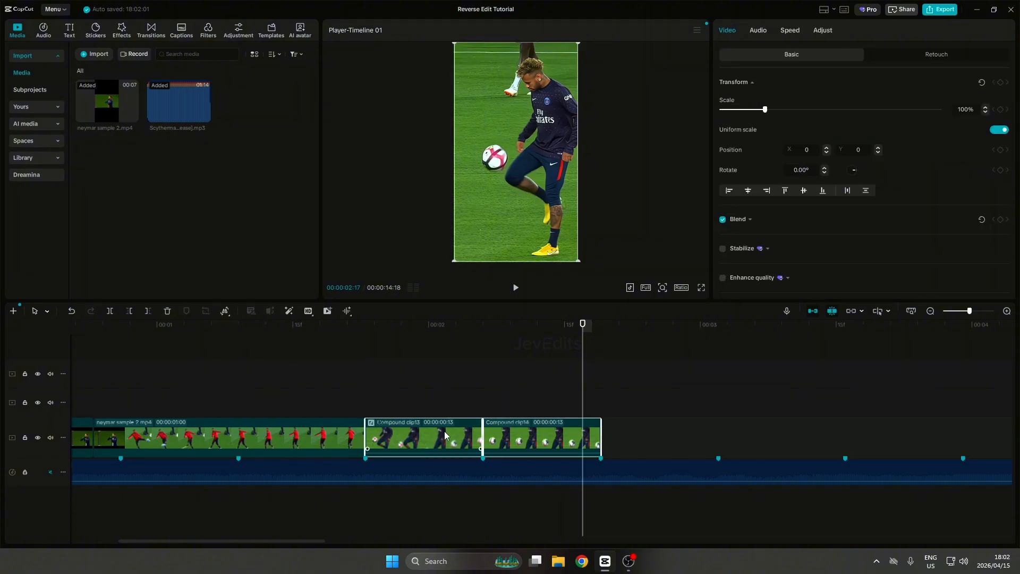
key(alt+g)
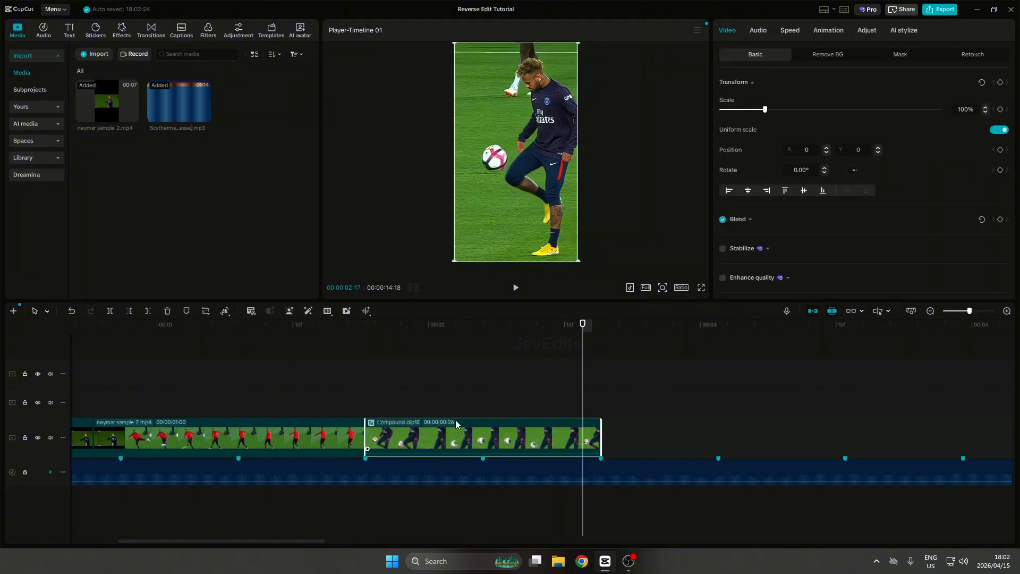
click(790, 30)
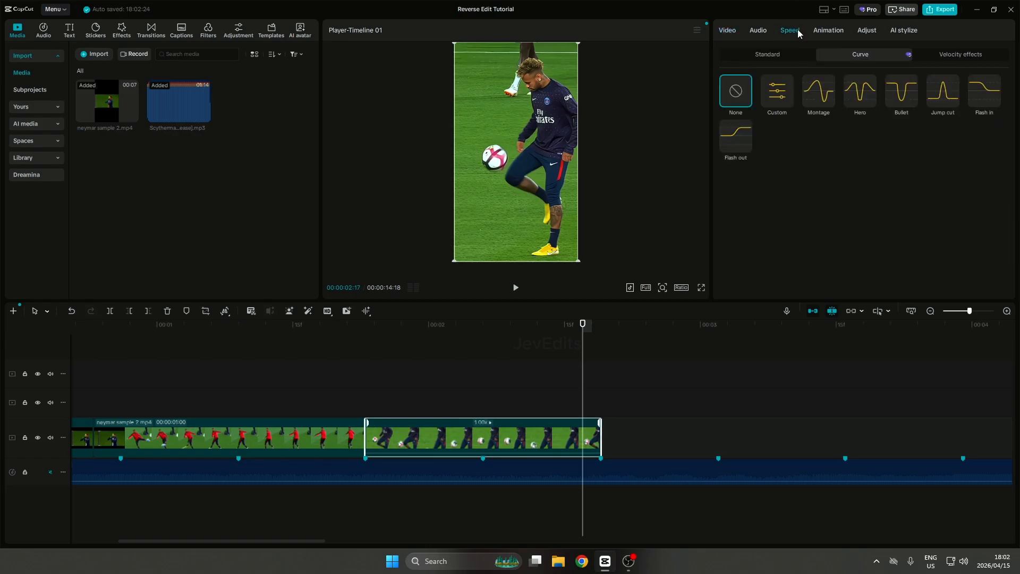
click(771, 49)
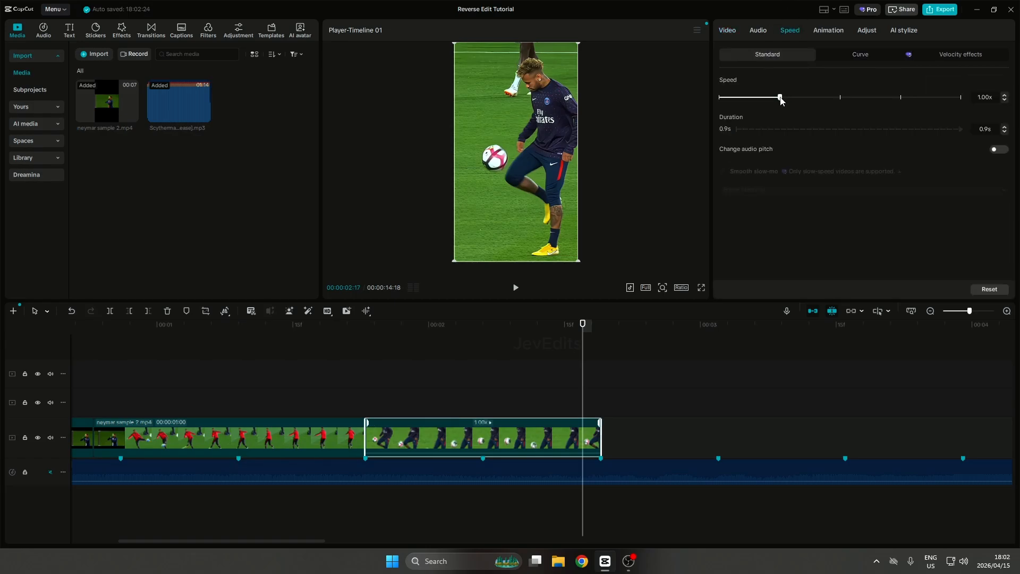
drag(780, 99, 840, 98)
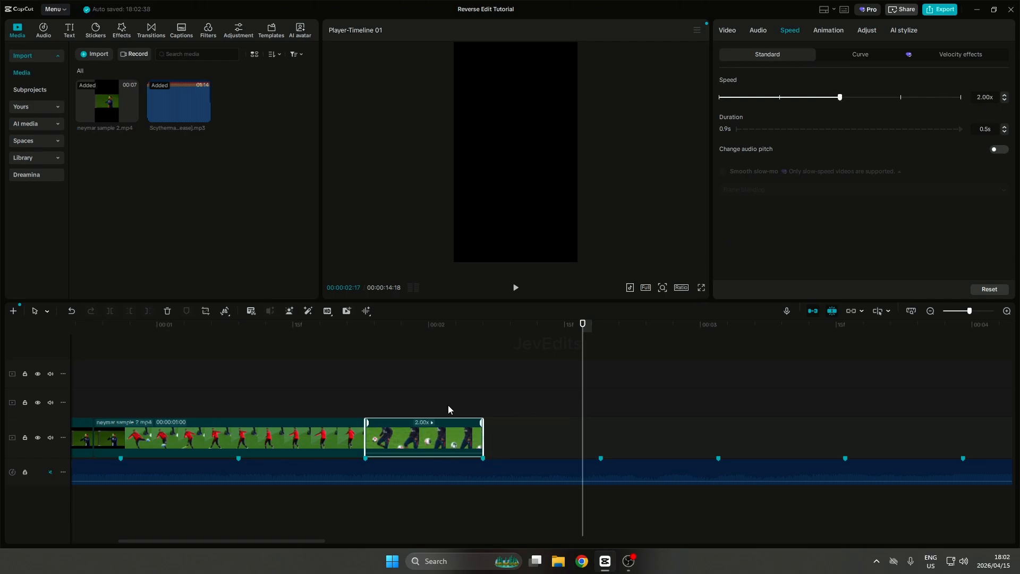
- Play back the sped-up compound clip repeatedly from its start to check the combined forward and reverse motion
click(365, 398)
key(space)
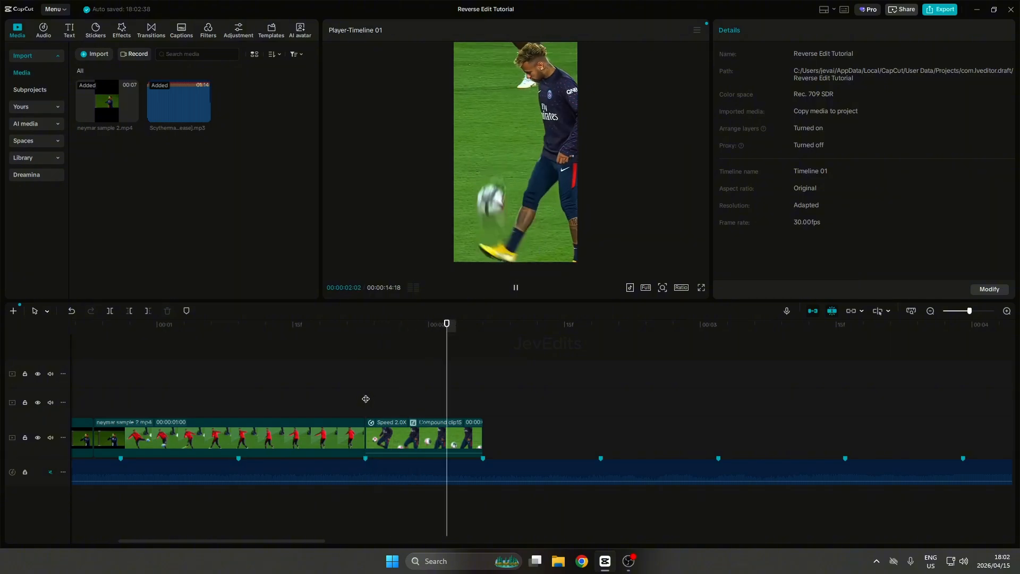
click(365, 398)
key(space)
click(366, 398)
key(space)
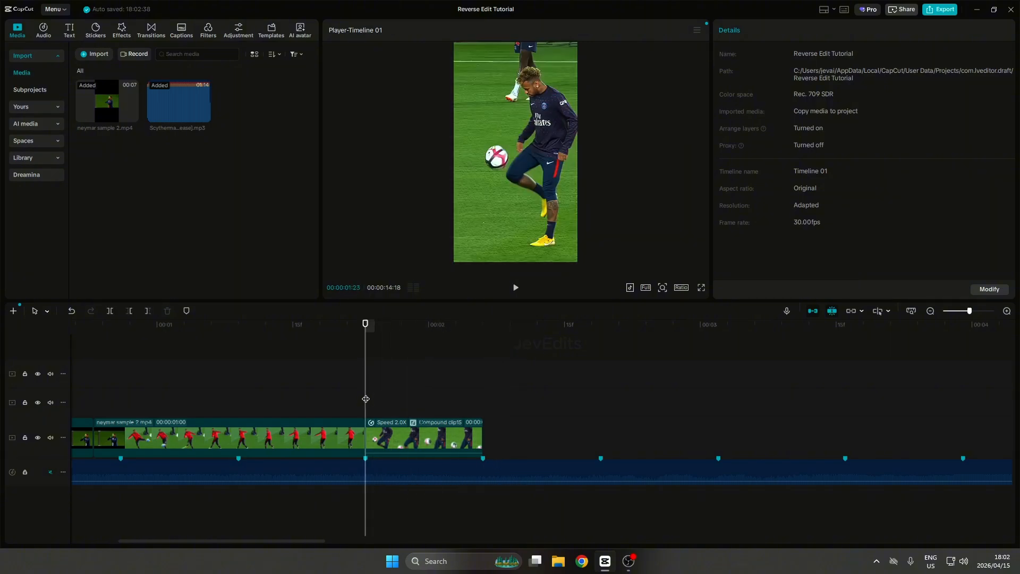